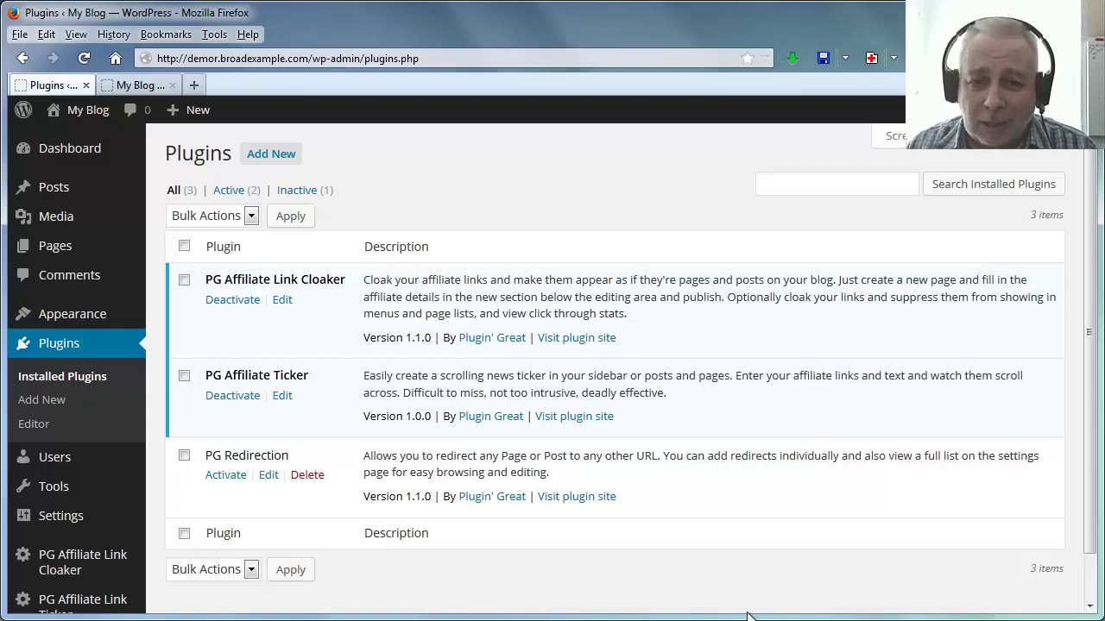
# Activate the PG Redirection plugin so all three plugins are active
pyautogui.click(222, 475)
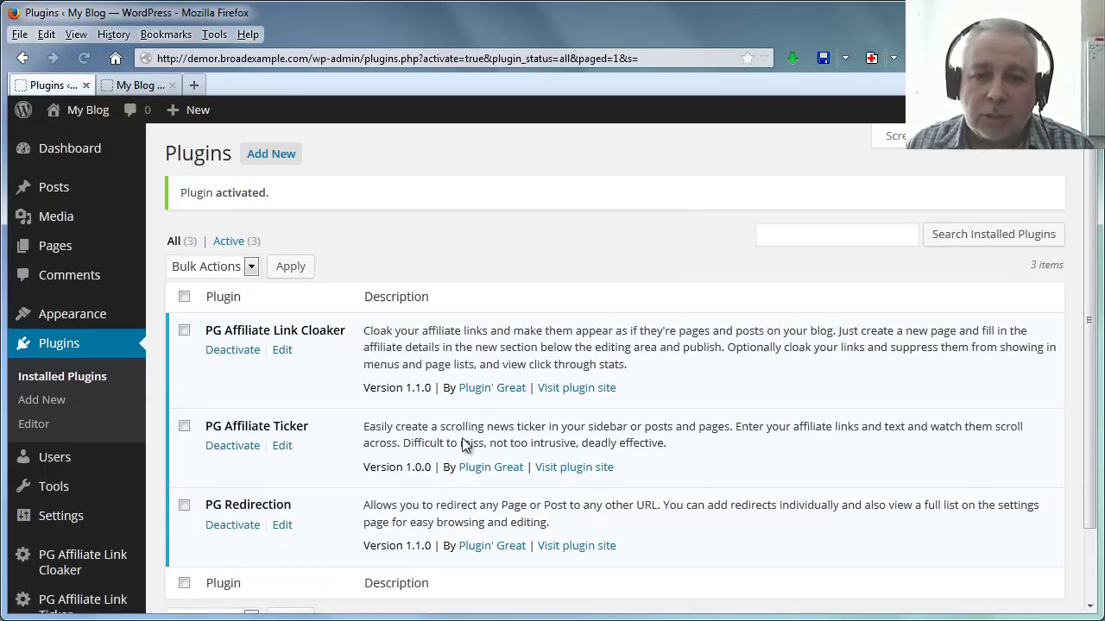
pyautogui.moveTo(149, 490)
pyautogui.scroll(-2, 302, 501)
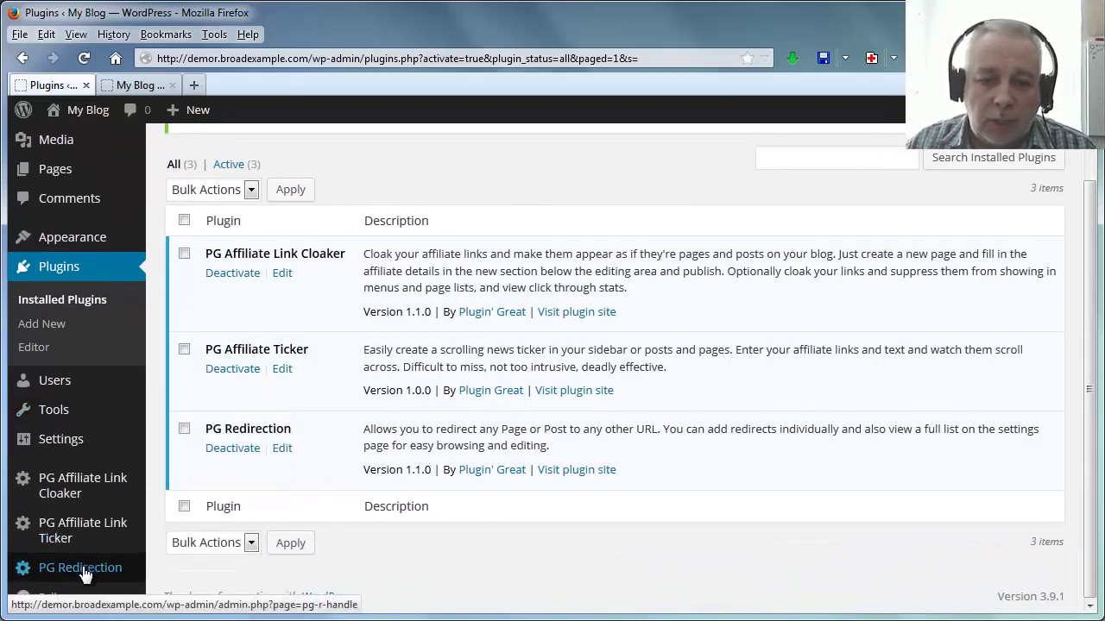
# Open the PG Redirection overview of redirected posts and pages from the admin sidebar
pyautogui.click(21, 572)
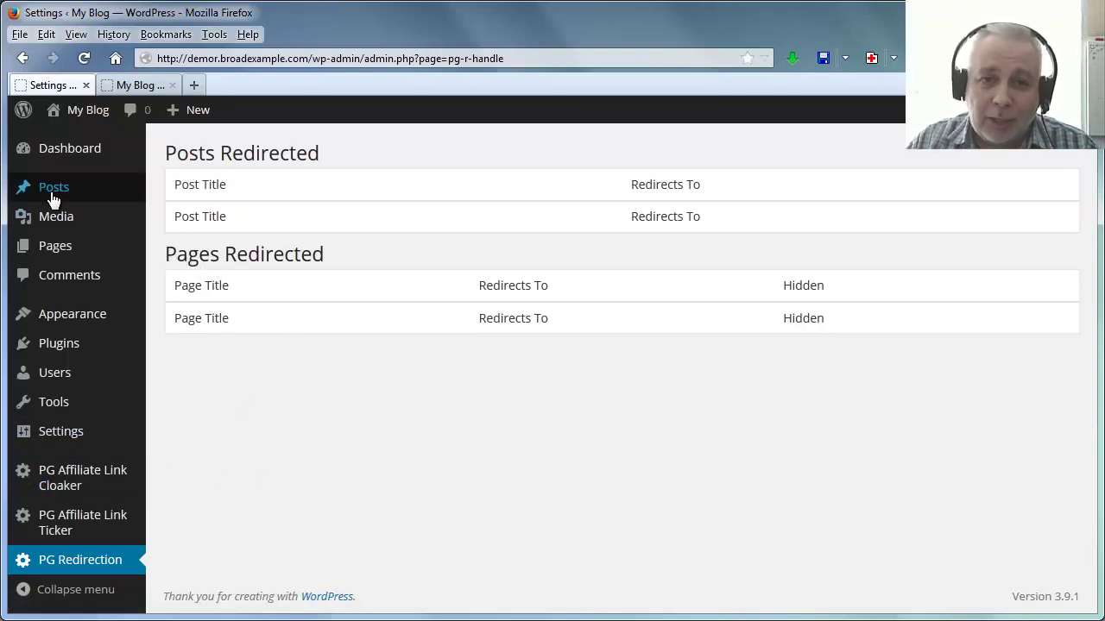
# Open the Hello world! post for editing from the All Posts list
pyautogui.moveTo(49, 194)
pyautogui.click(165, 196)
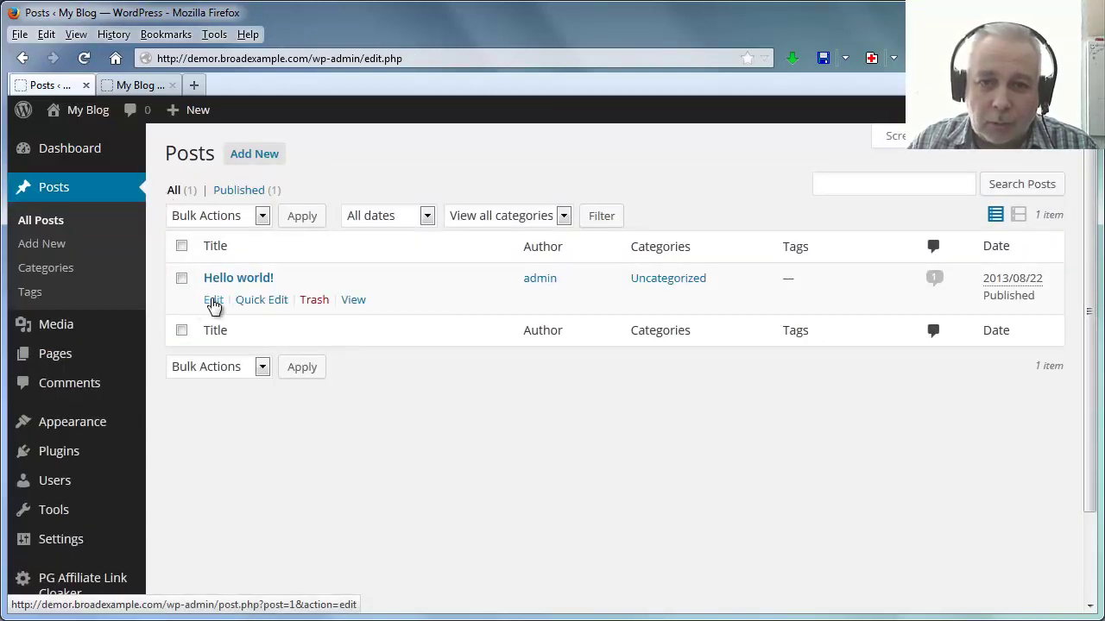
pyautogui.click(213, 301)
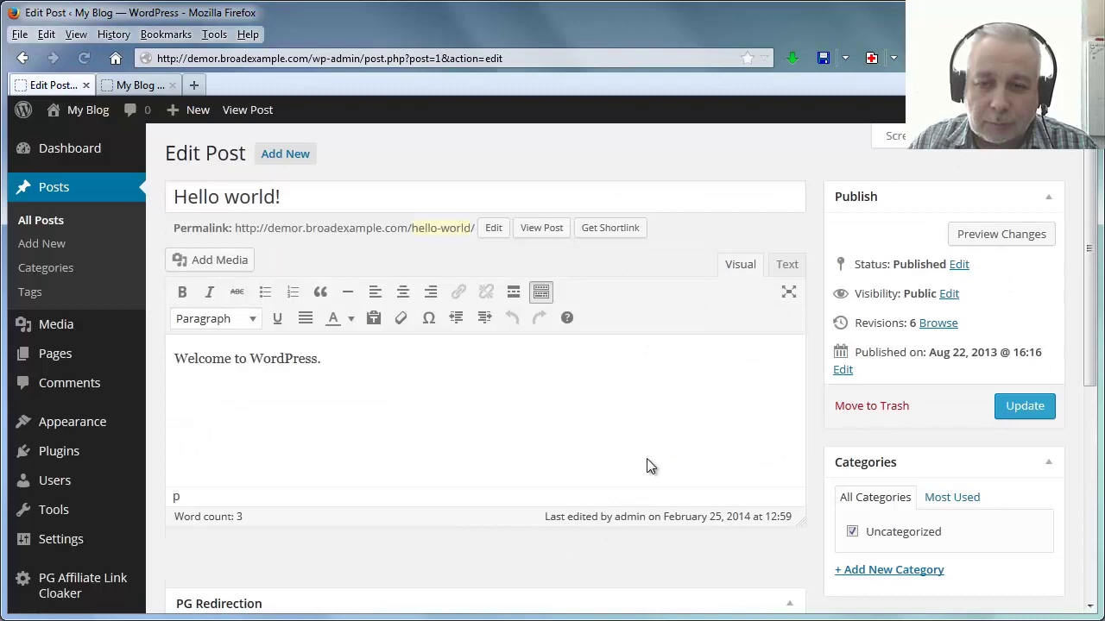
pyautogui.scroll(-5, 812, 564)
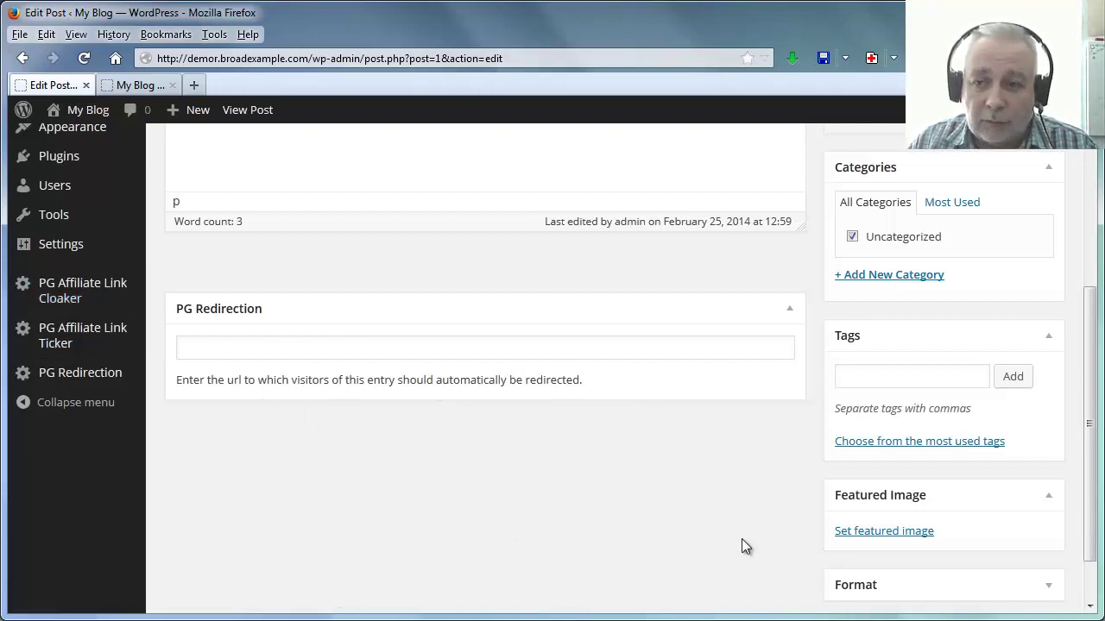
pyautogui.scroll(-1, 754, 547)
pyautogui.scroll(5, 754, 547)
pyautogui.scroll(2, 754, 548)
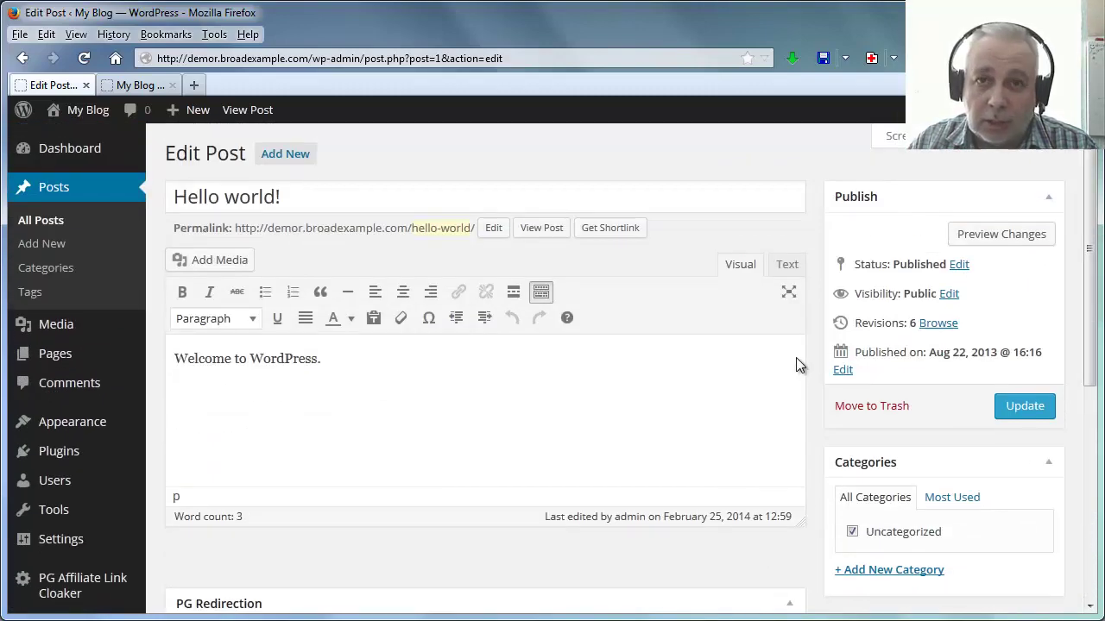
pyautogui.scroll(-5, 794, 369)
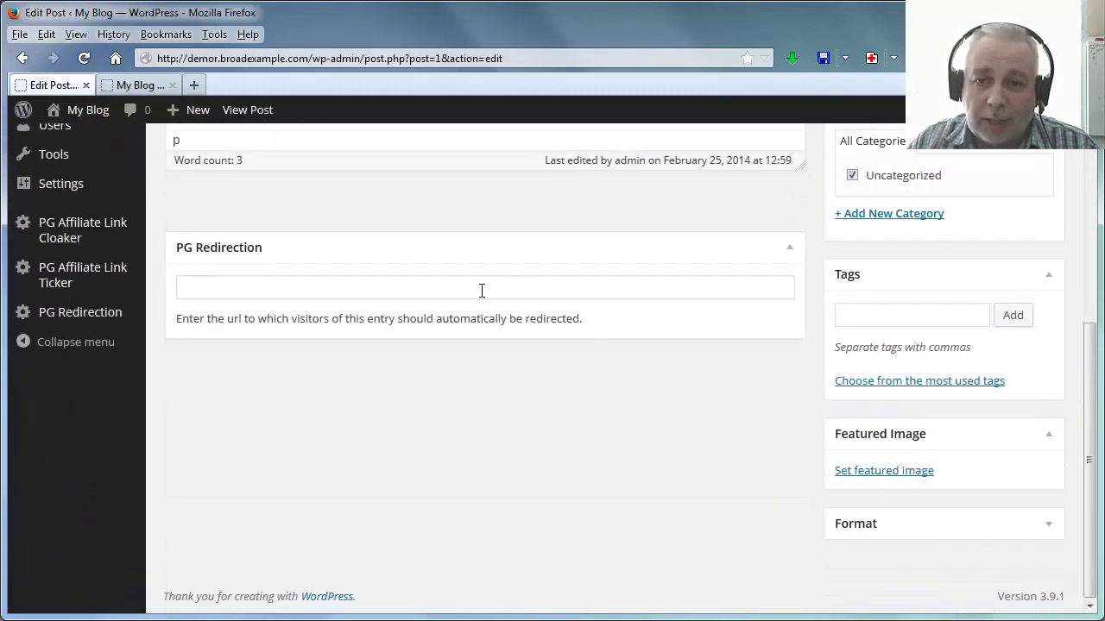
pyautogui.click(481, 290)
pyautogui.click(481, 290)
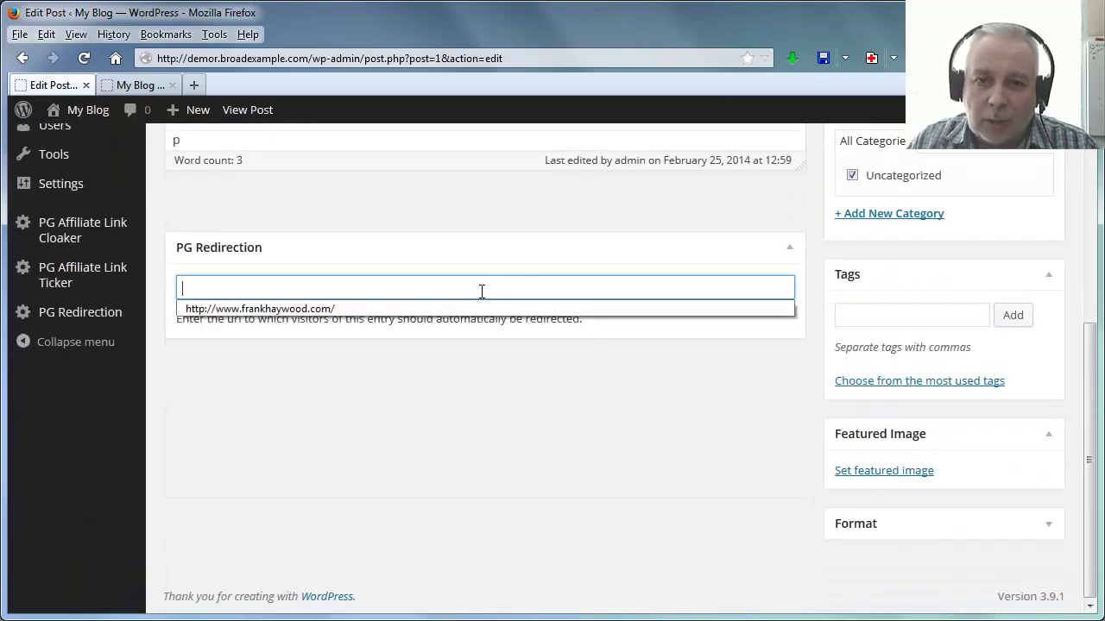
pyautogui.click(403, 310)
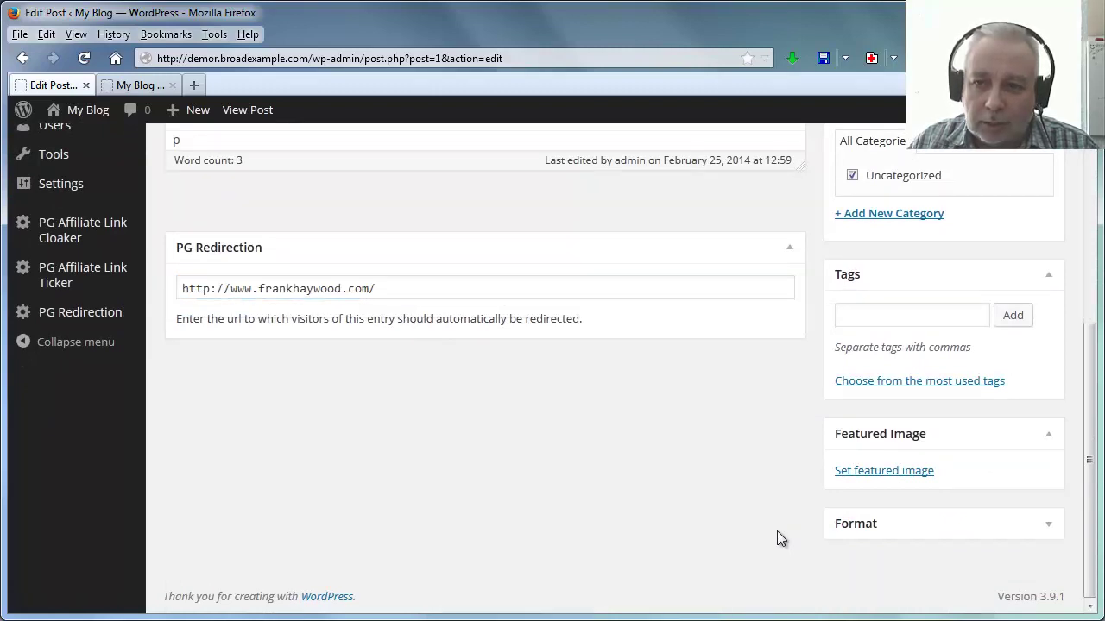
pyautogui.scroll(5, 777, 531)
pyautogui.click(1022, 406)
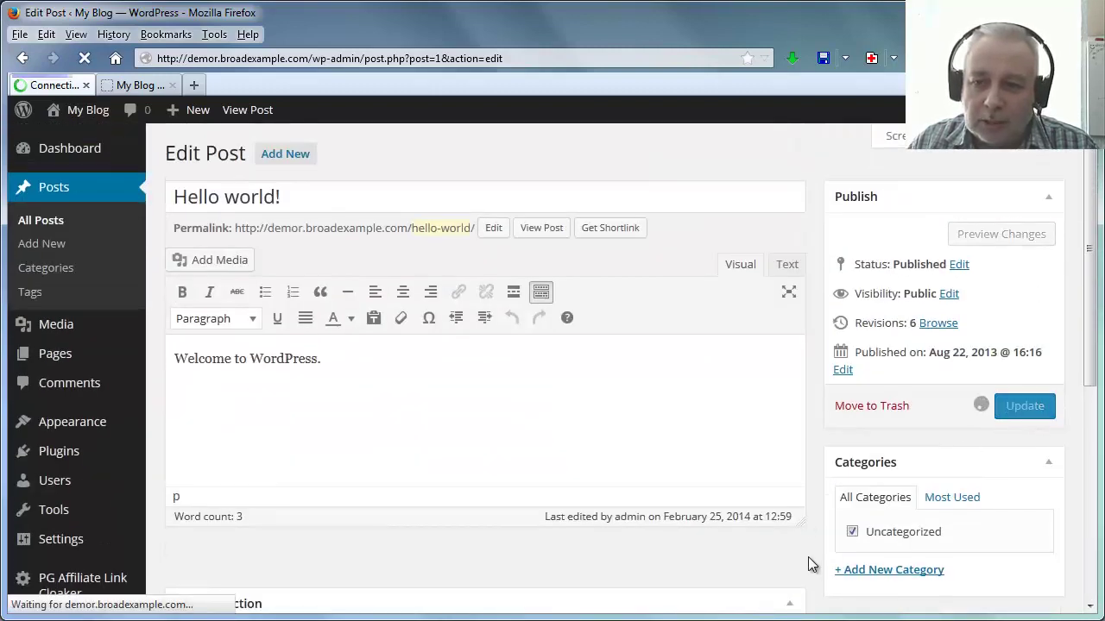
# Reload the My Blog front page and look over the Hello world! post
pyautogui.click(144, 88)
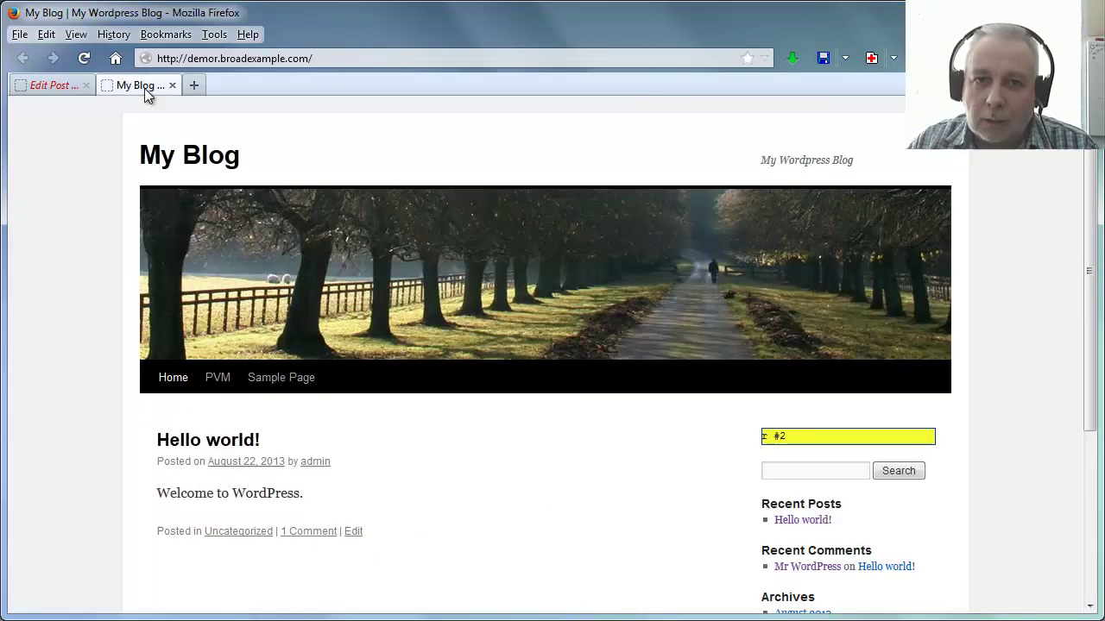
pyautogui.click(84, 58)
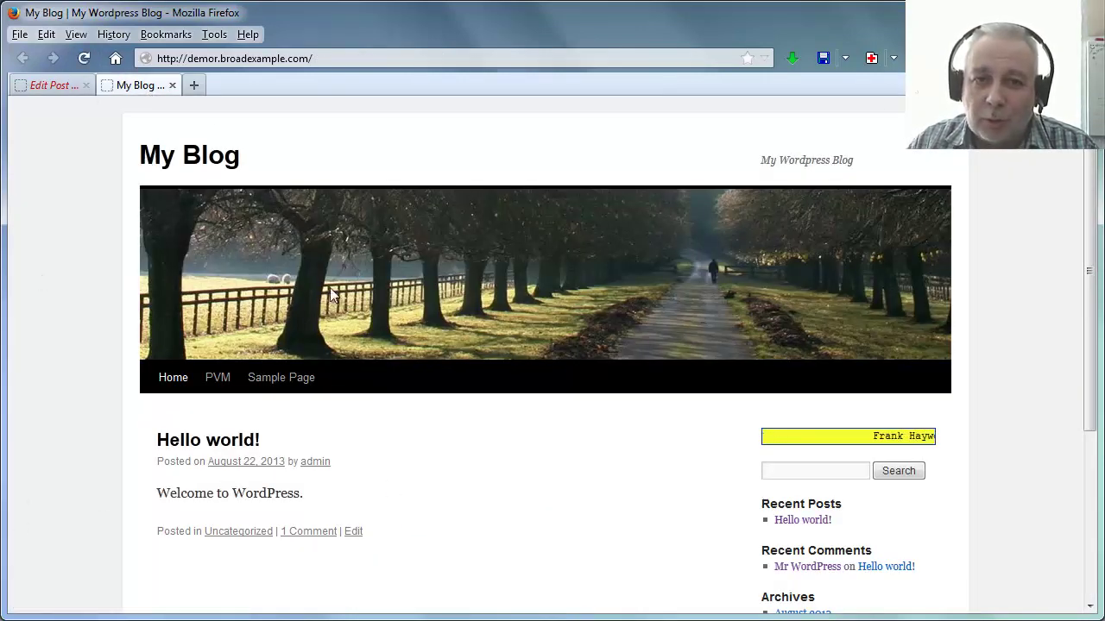
pyautogui.click(85, 59)
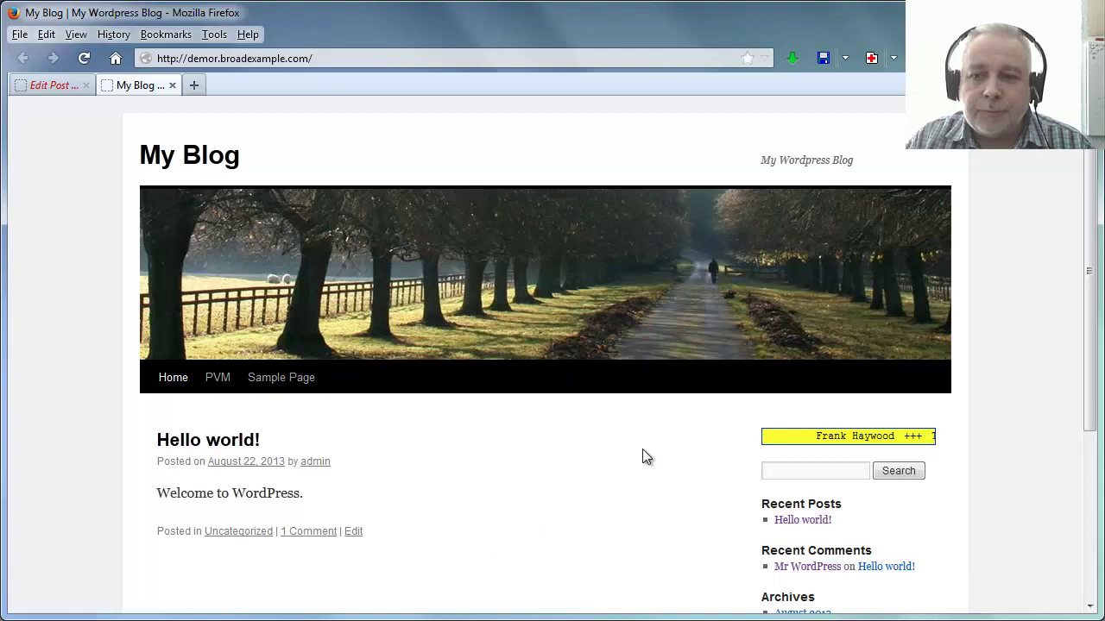
pyautogui.scroll(-2, 582, 483)
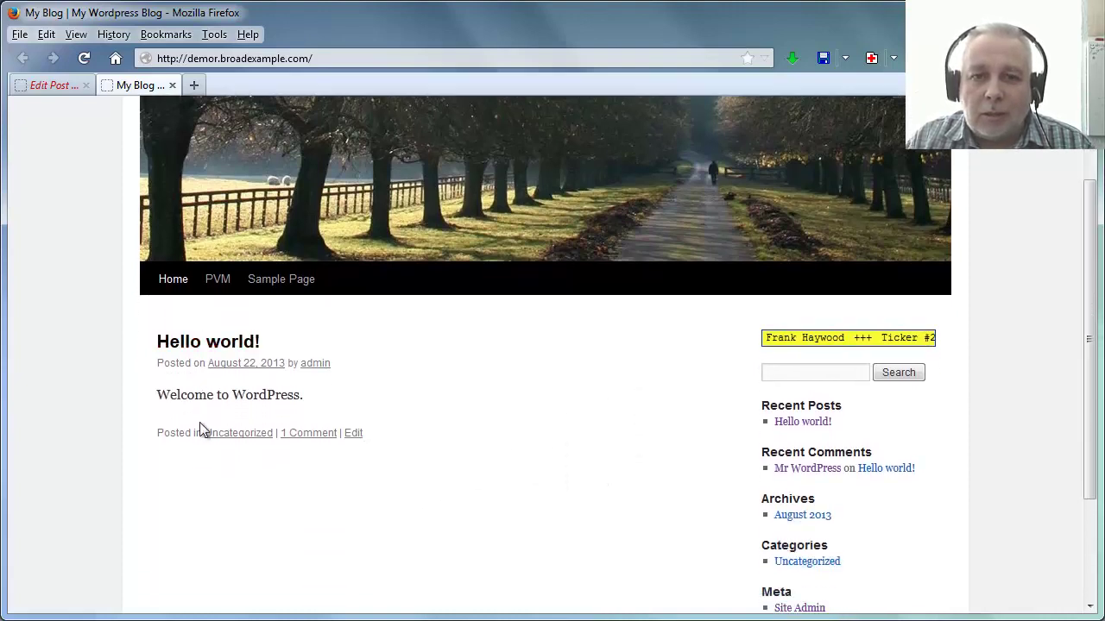
pyautogui.scroll(-3, 207, 546)
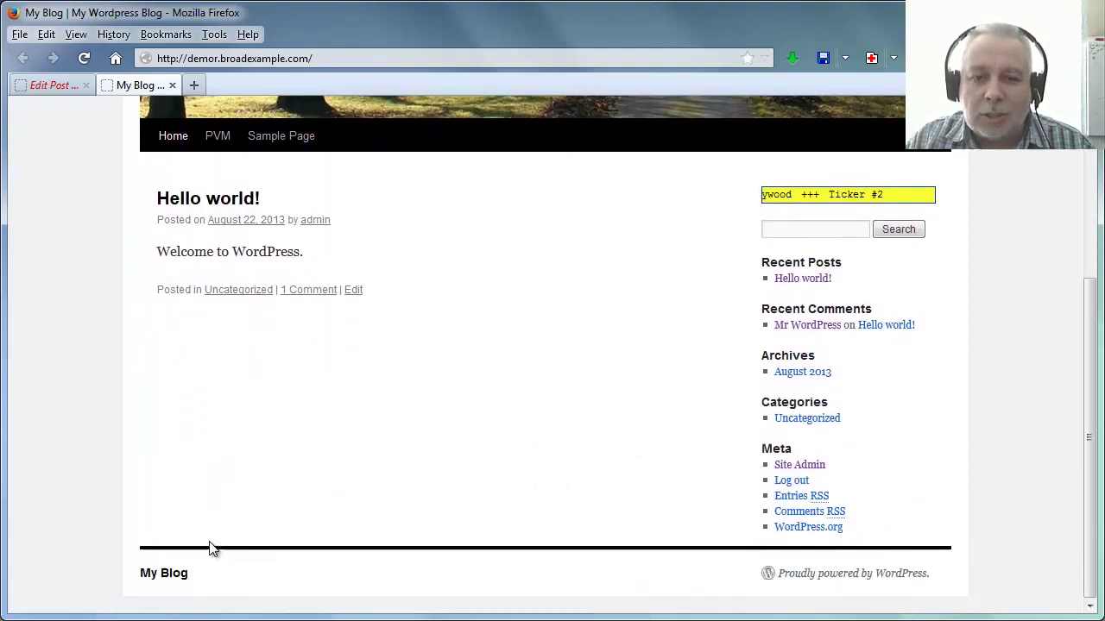
pyautogui.scroll(2, 86, 464)
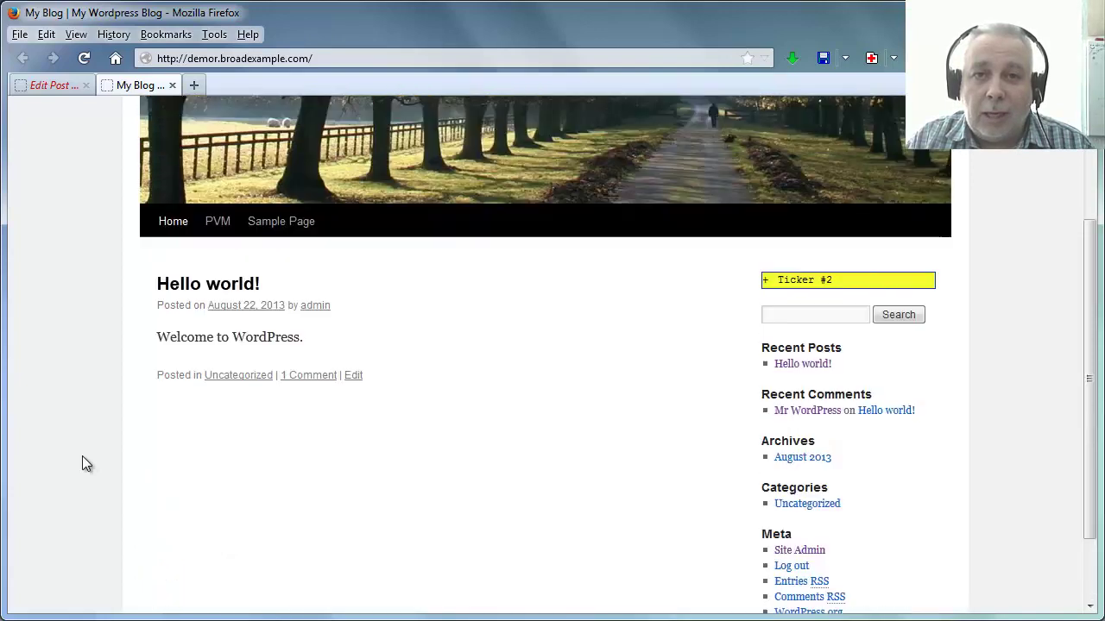
pyautogui.scroll(3, 82, 456)
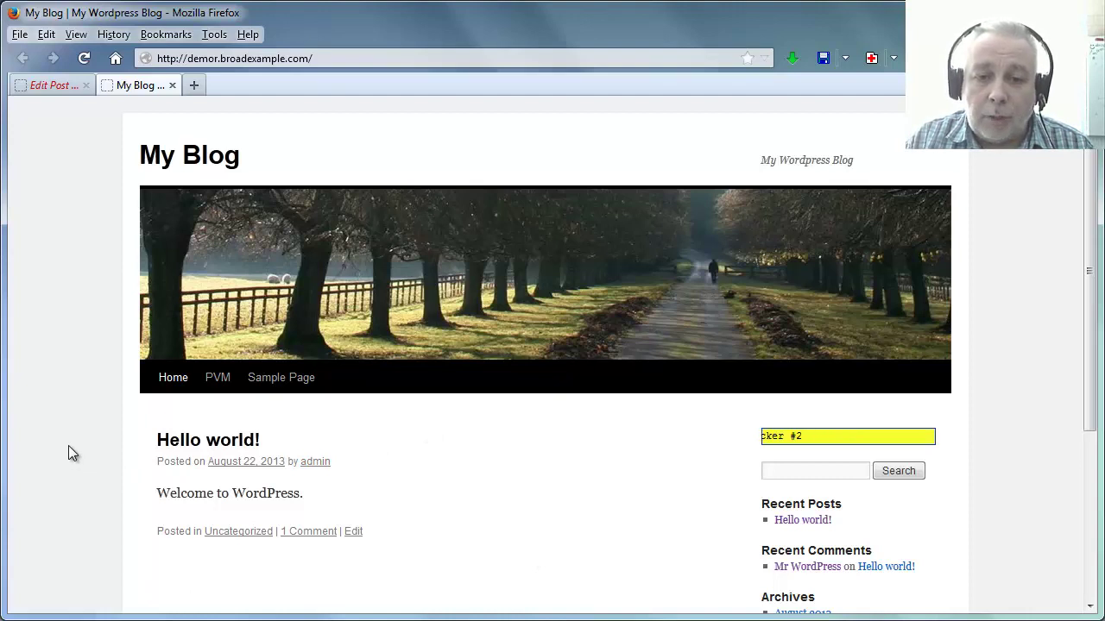
# Open Hello world! in a new tab to confirm it reaches frankhaywood.com, then close that tab
pyautogui.middleClick(185, 448)
pyautogui.click(224, 87)
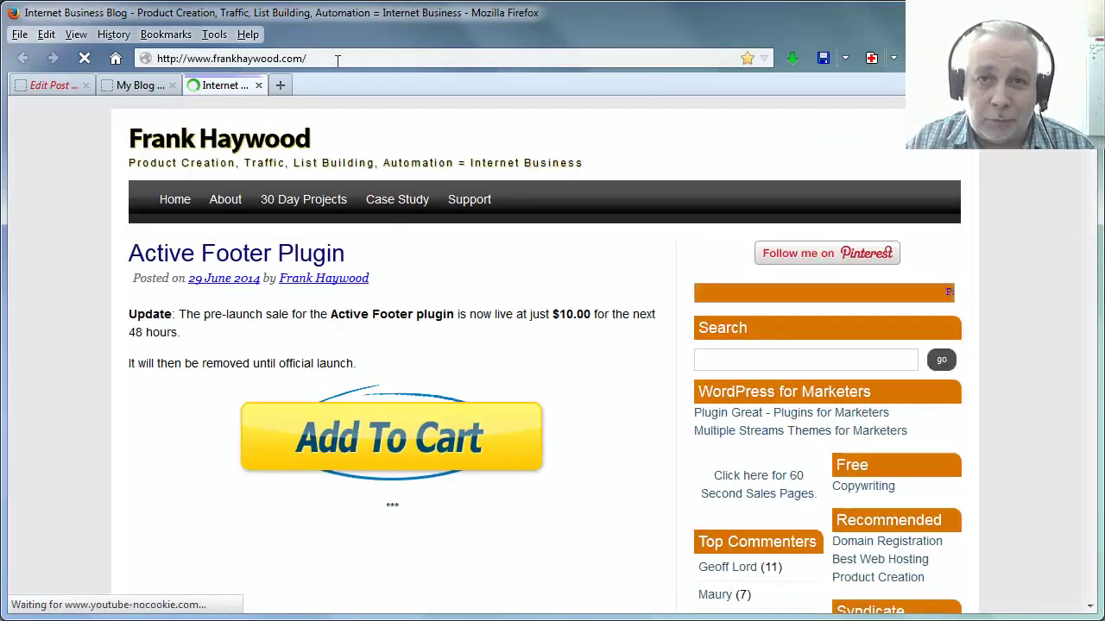
pyautogui.click(48, 83)
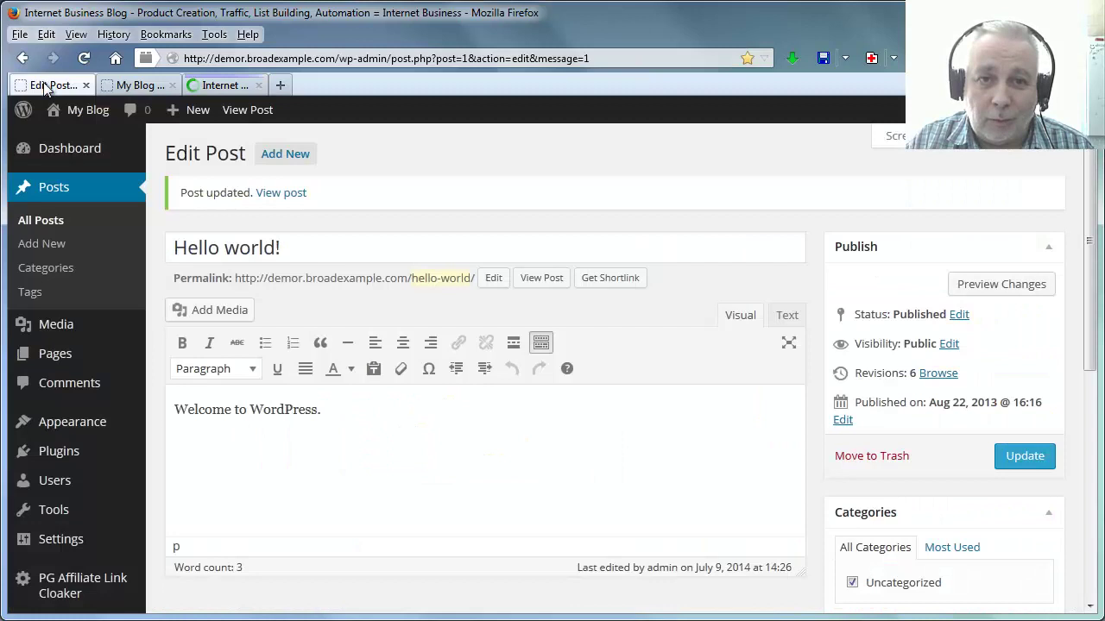
pyautogui.scroll(-1, 237, 590)
pyautogui.scroll(-4, 284, 569)
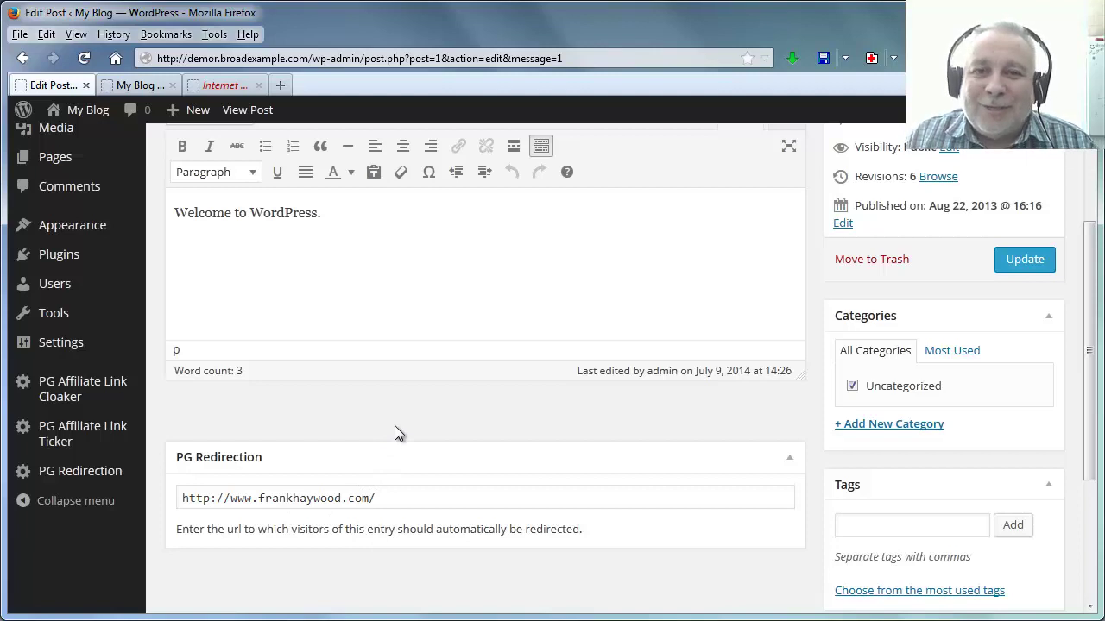
pyautogui.click(233, 87)
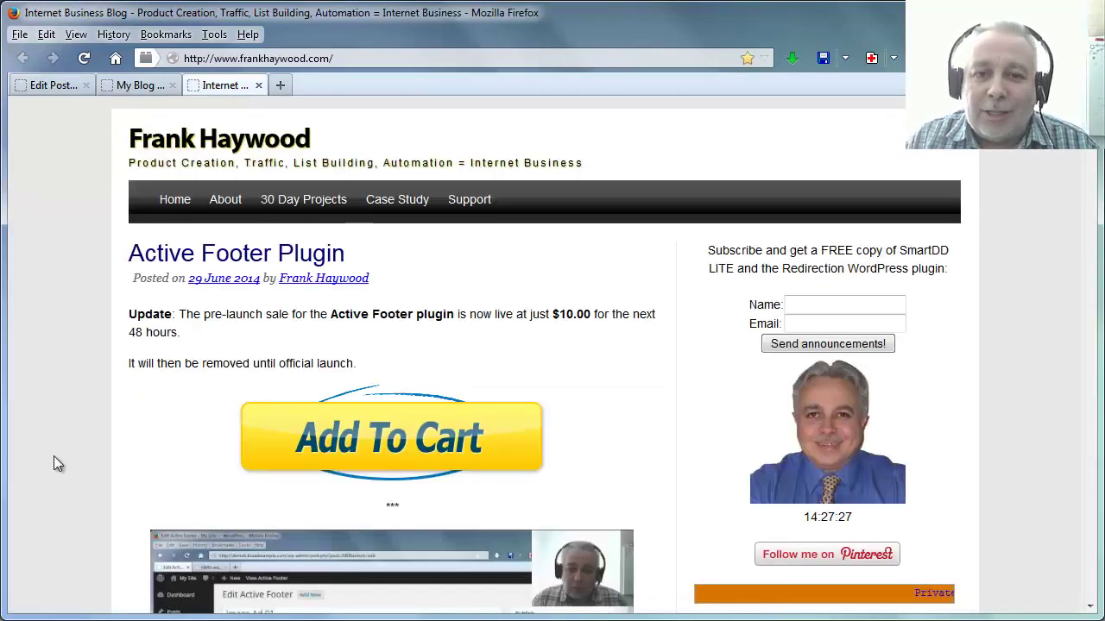
pyautogui.click(260, 85)
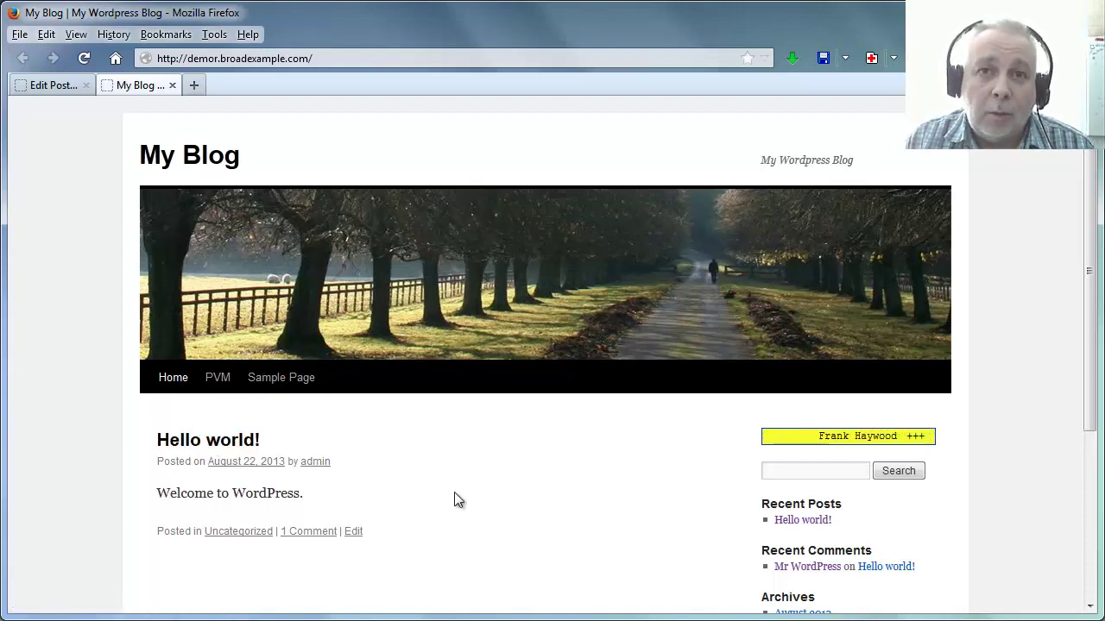
# Load All Pages in the admin tab, then switch back to the My Blog front page
pyautogui.click(21, 86)
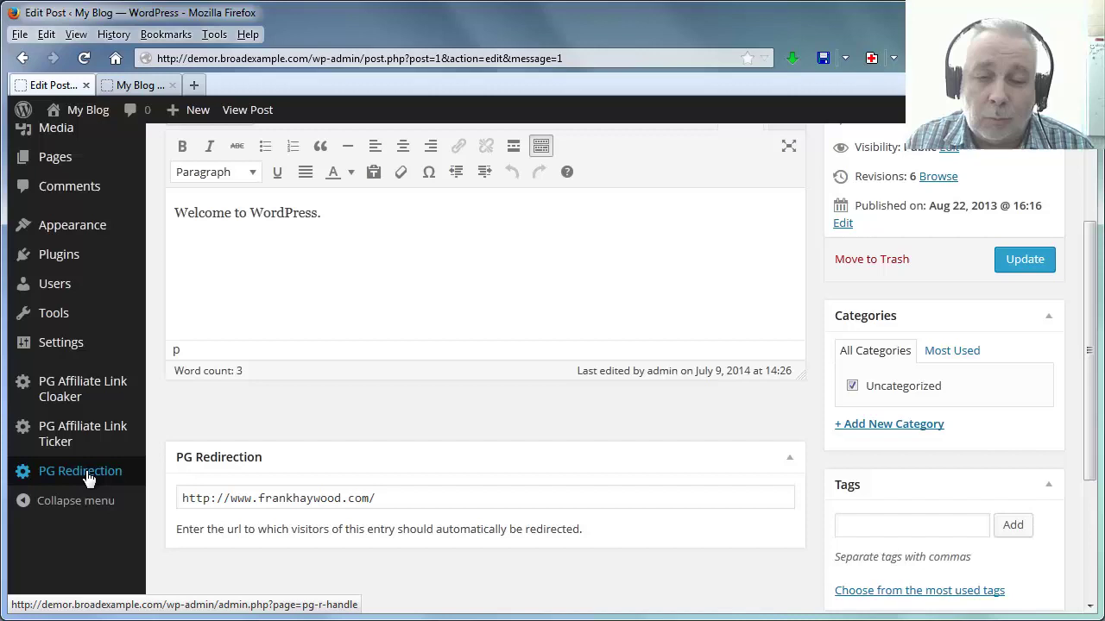
pyautogui.scroll(4, 125, 328)
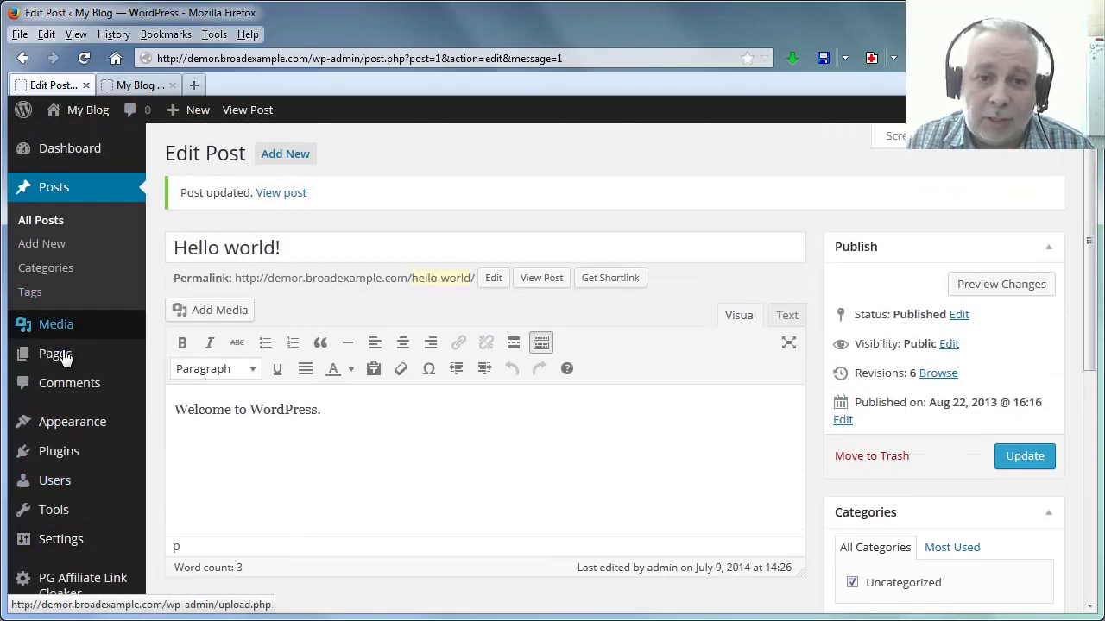
pyautogui.moveTo(64, 357)
pyautogui.click(177, 355)
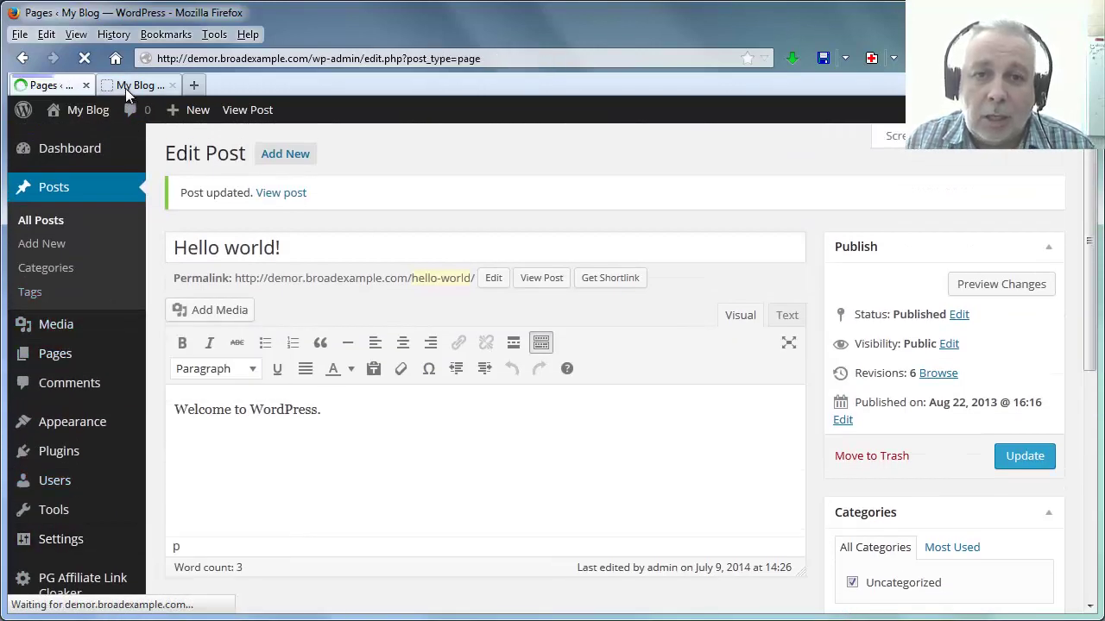
pyautogui.click(132, 86)
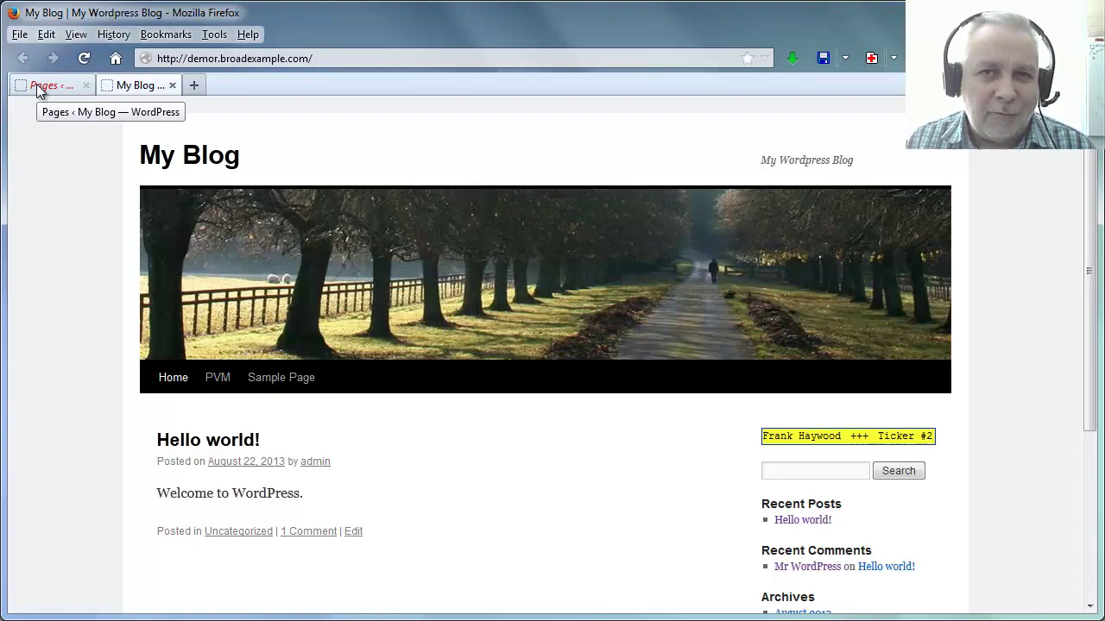
# Add a new page from the Pages list and title it 'Redirection Page'
pyautogui.click(38, 87)
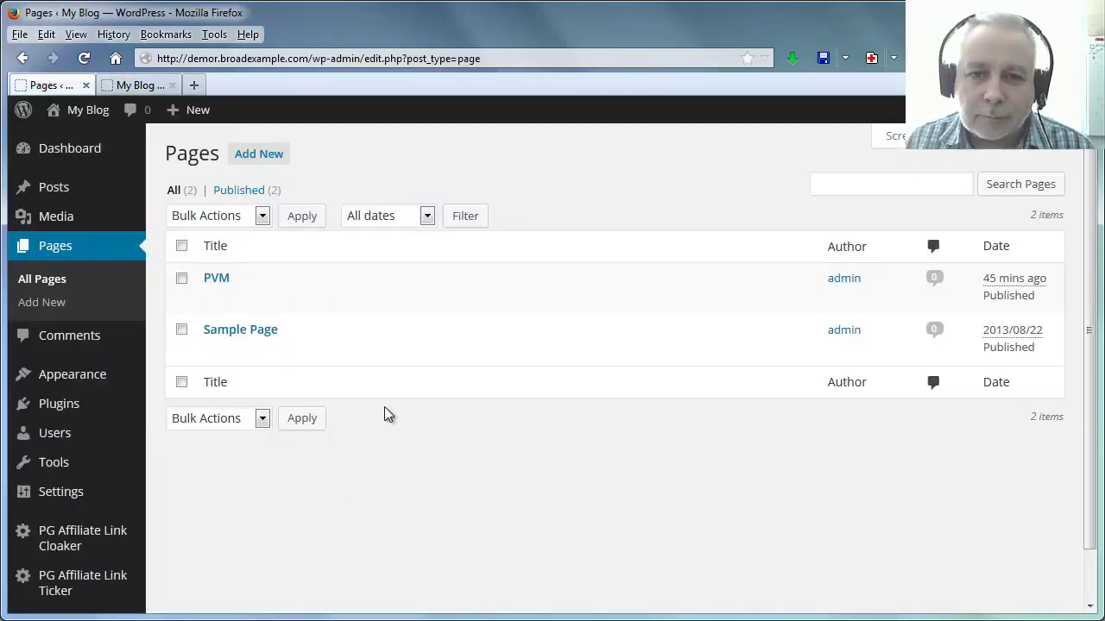
pyautogui.click(259, 154)
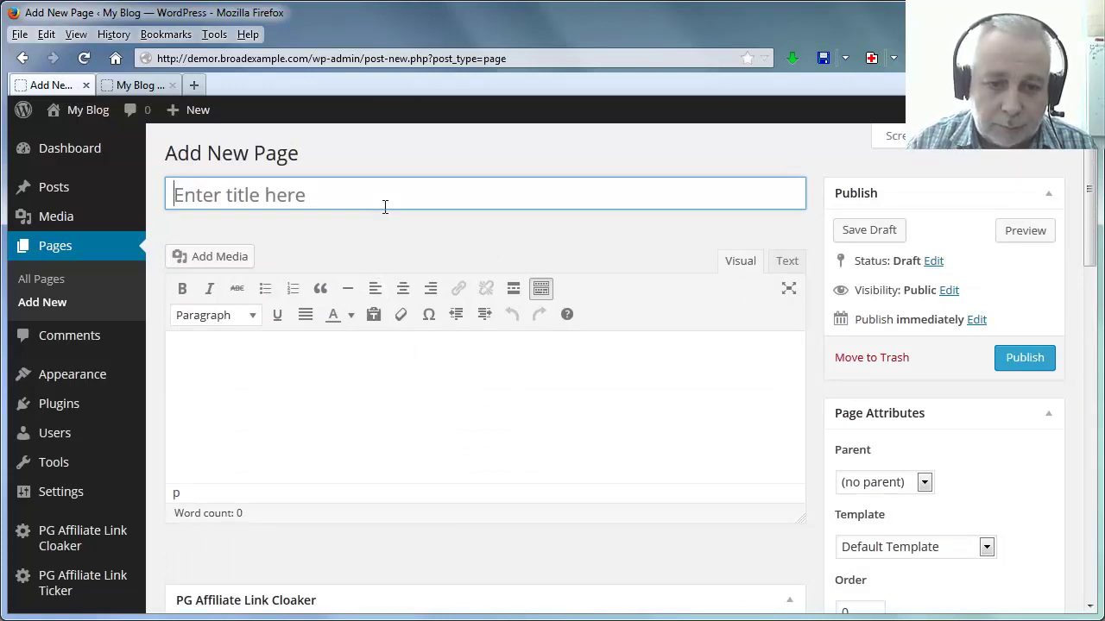
pyautogui.scroll(-3, 274, 524)
pyautogui.scroll(3, 431, 512)
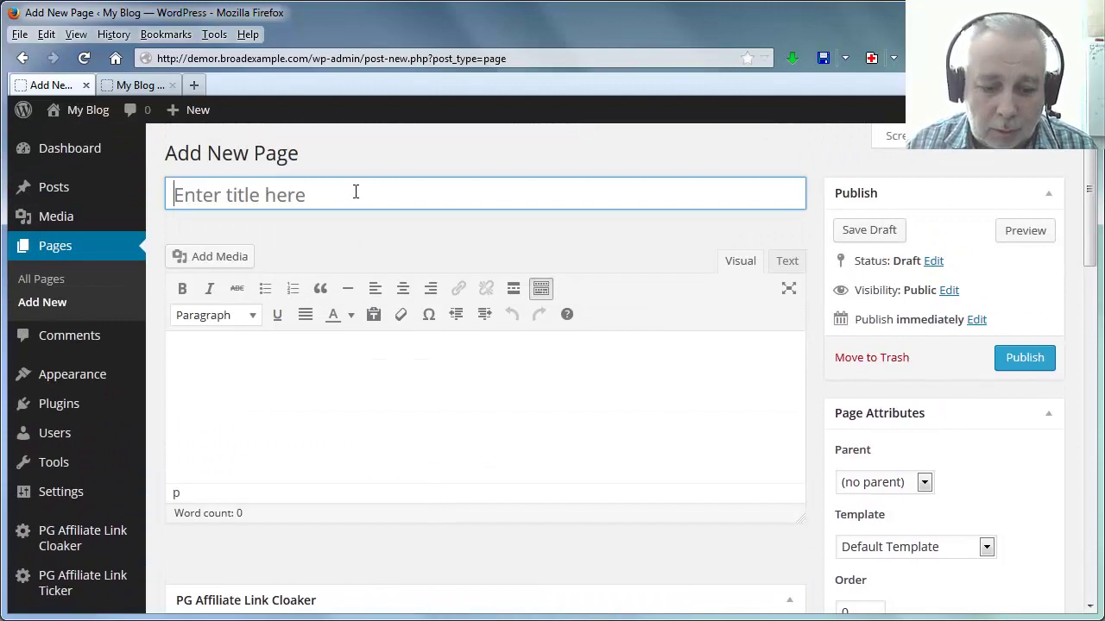
pyautogui.click(355, 191)
pyautogui.write('Redire')
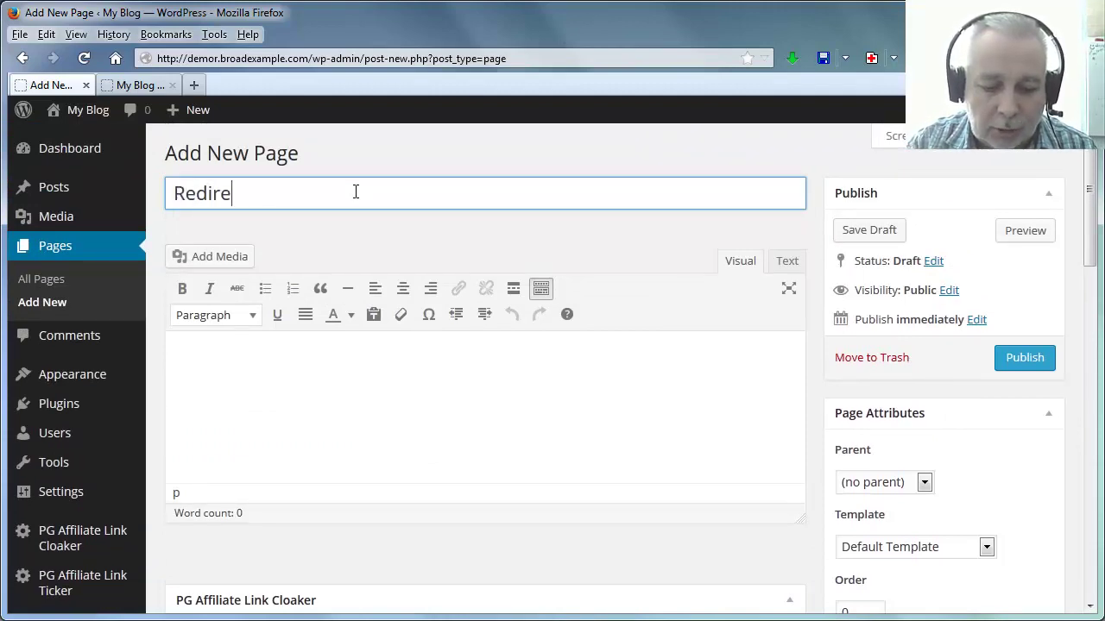
pyautogui.write('ction Page')
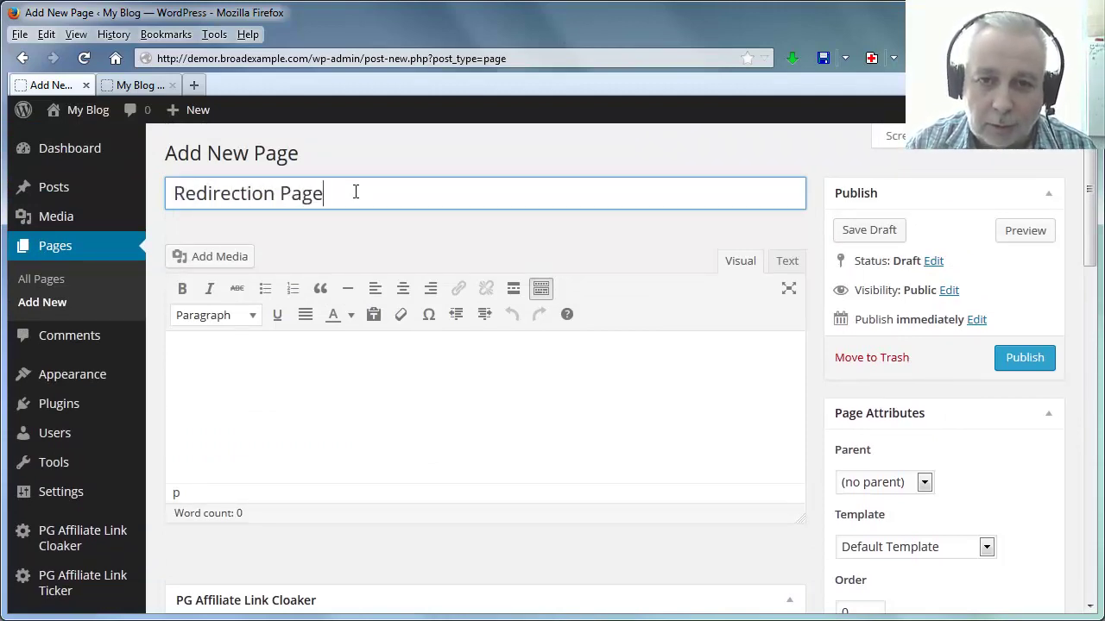
pyautogui.scroll(-6, 578, 483)
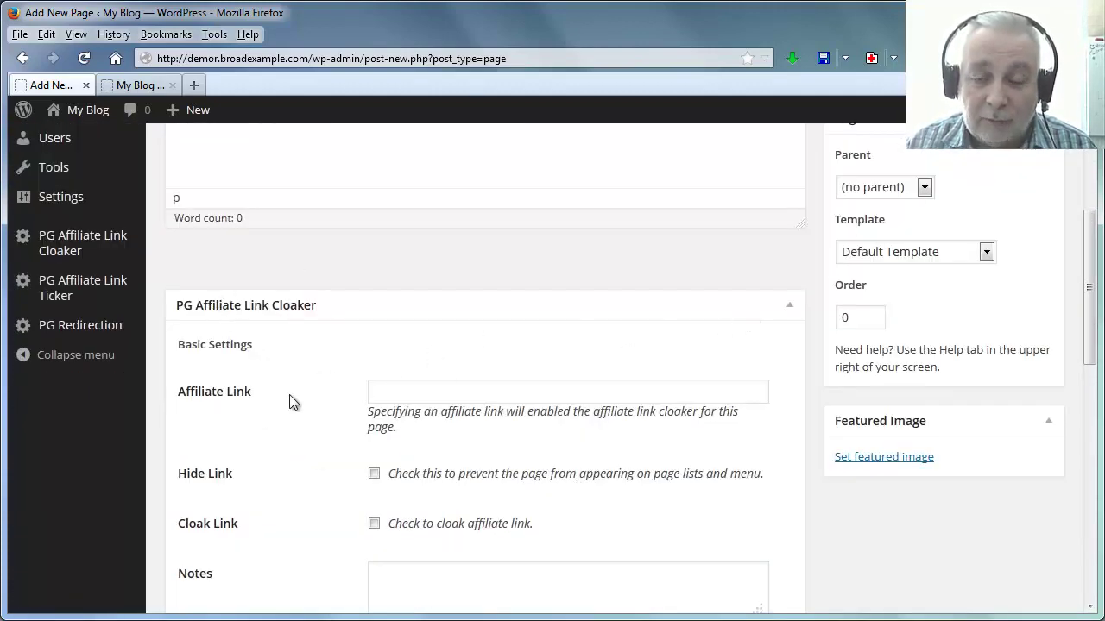
pyautogui.click(792, 312)
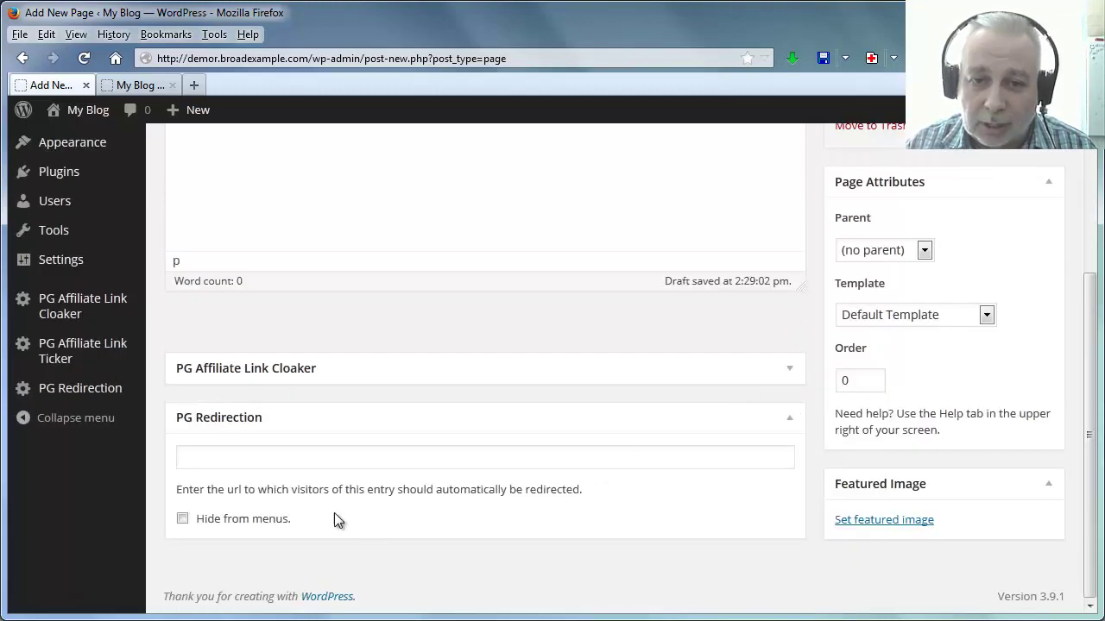
pyautogui.click(215, 458)
pyautogui.click(412, 461)
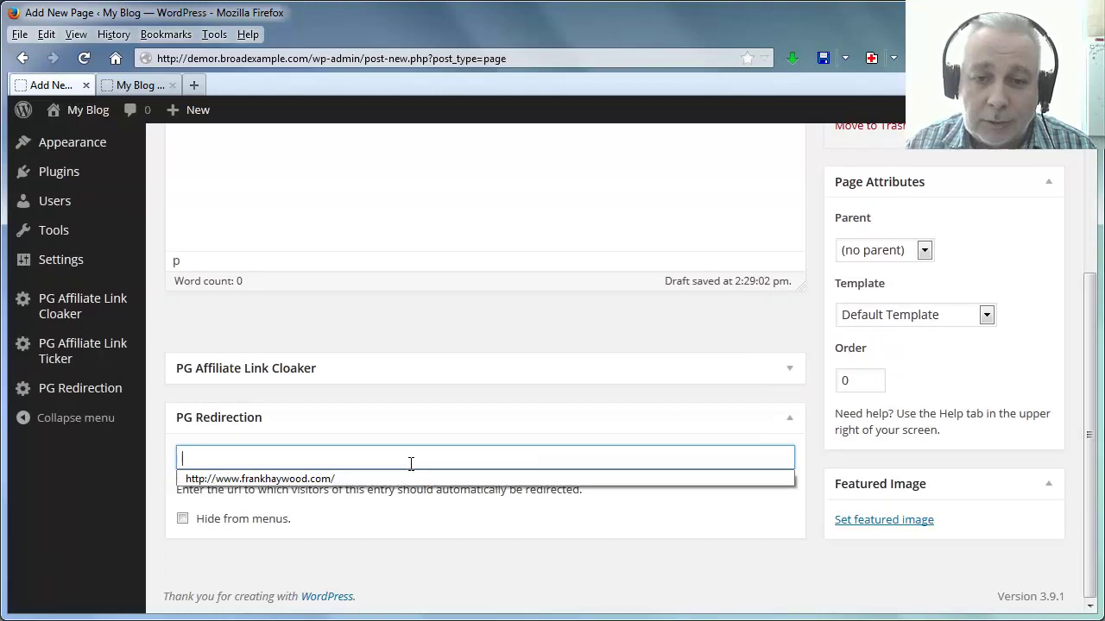
pyautogui.click(400, 473)
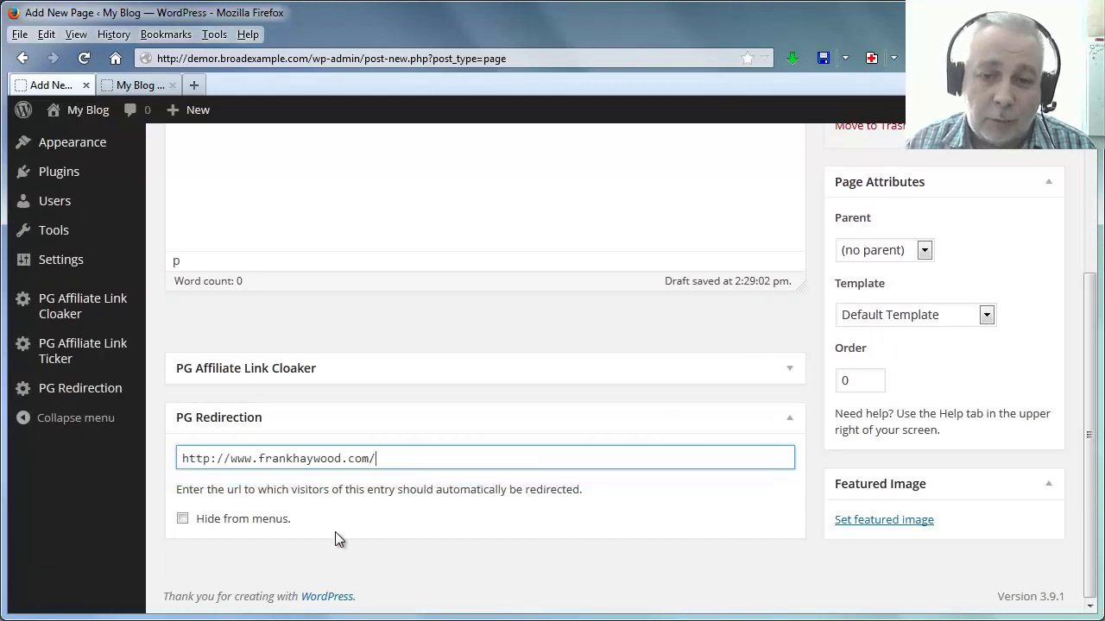
pyautogui.click(323, 554)
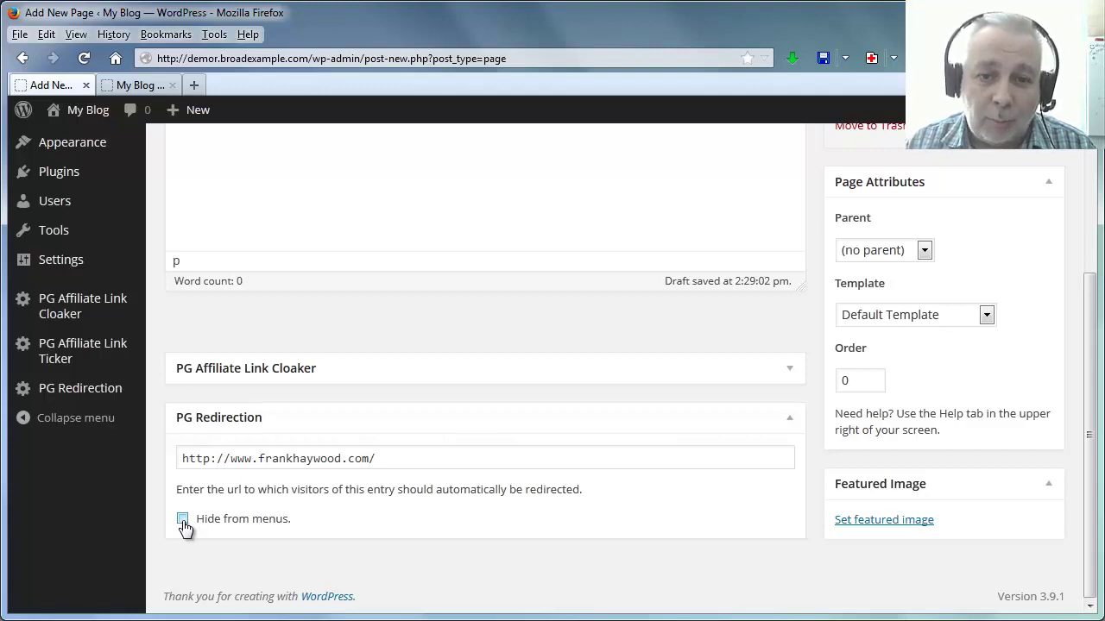
pyautogui.scroll(4, 987, 215)
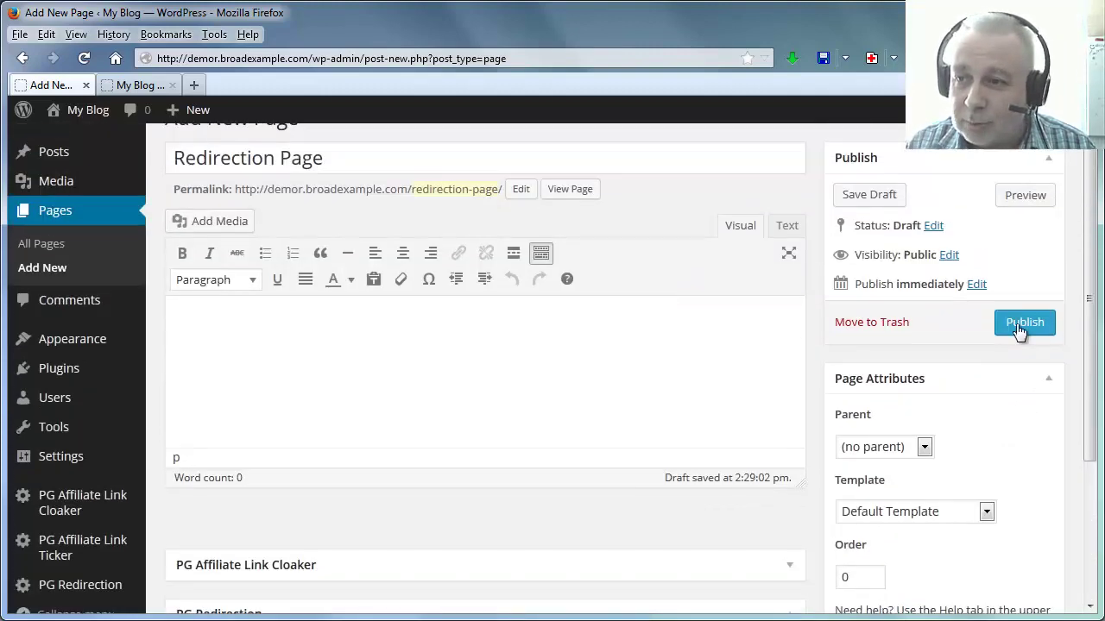
pyautogui.click(1016, 325)
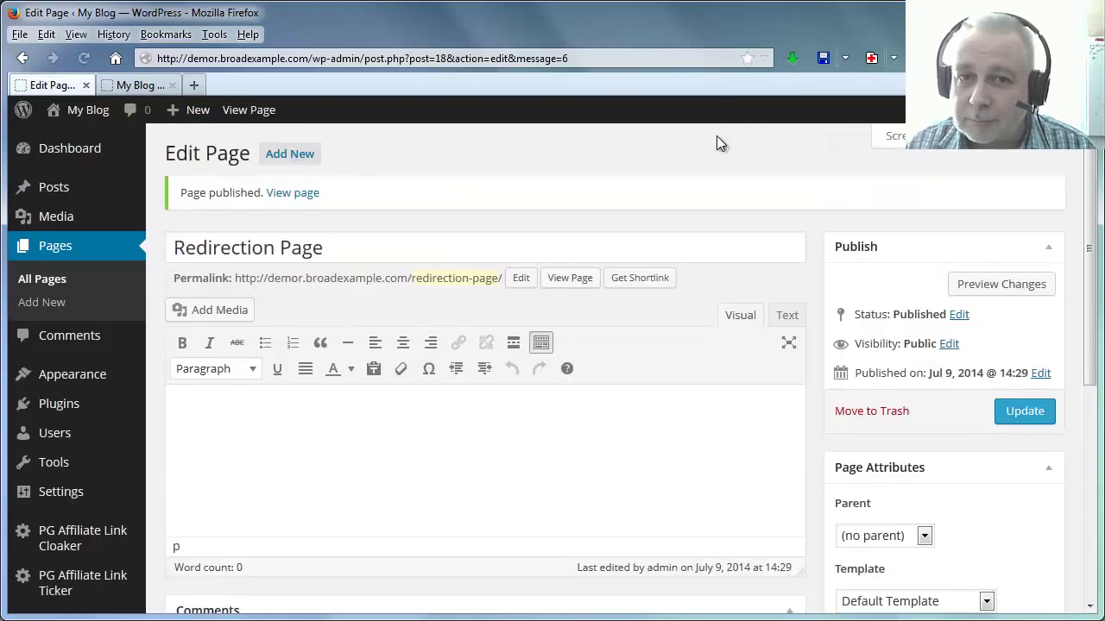
# Reload My Blog and open the Redirection Page menu item, confirming it reaches frankhaywood.com
pyautogui.click(139, 84)
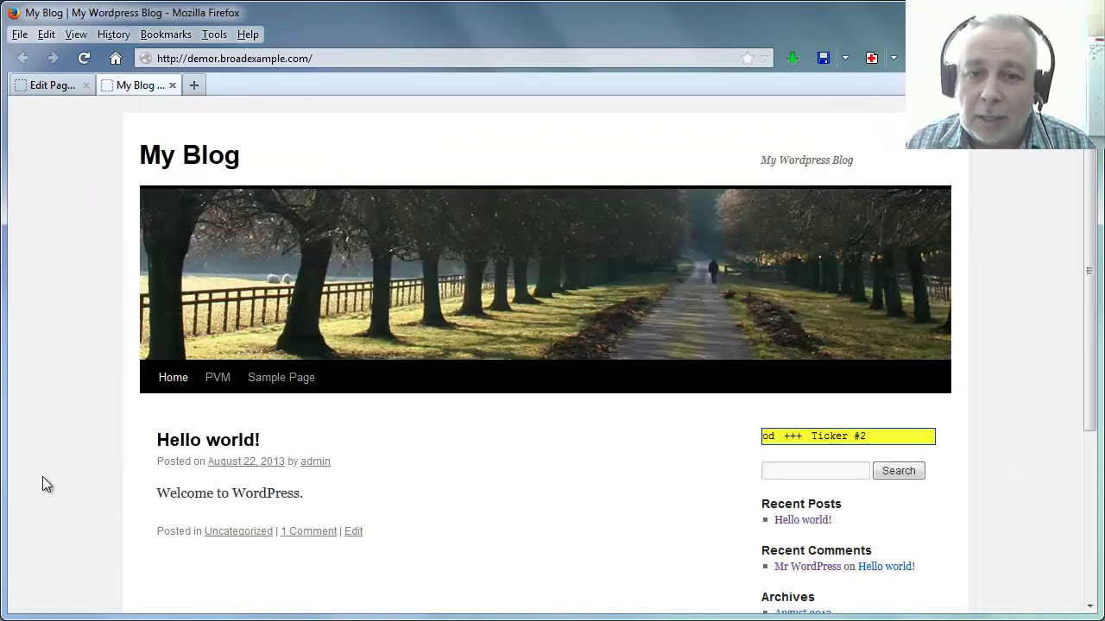
pyautogui.click(83, 57)
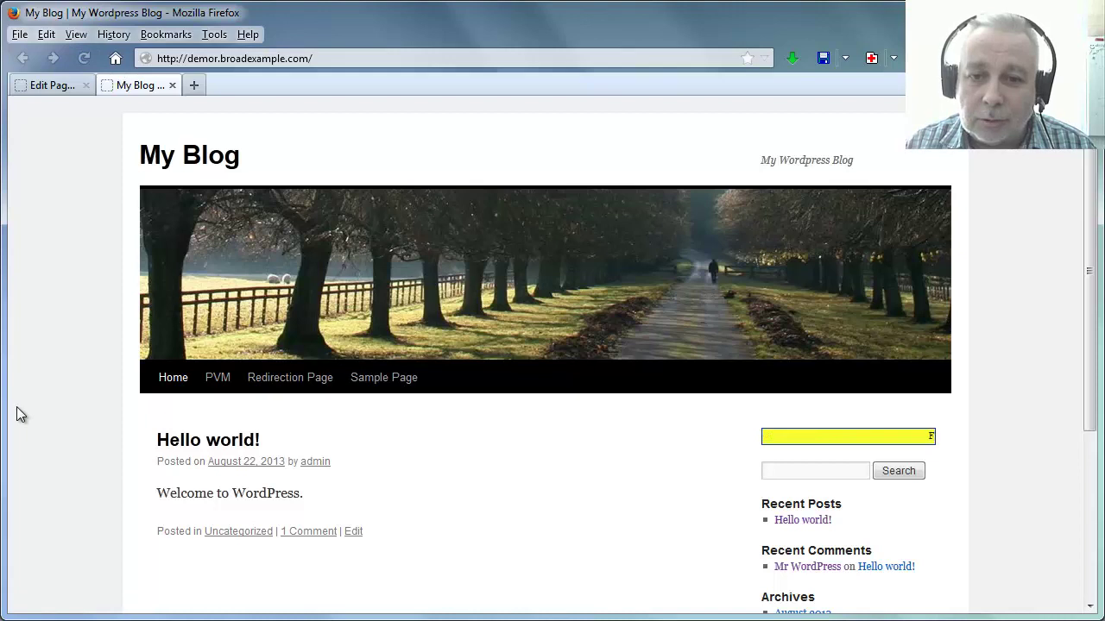
pyautogui.click(316, 381)
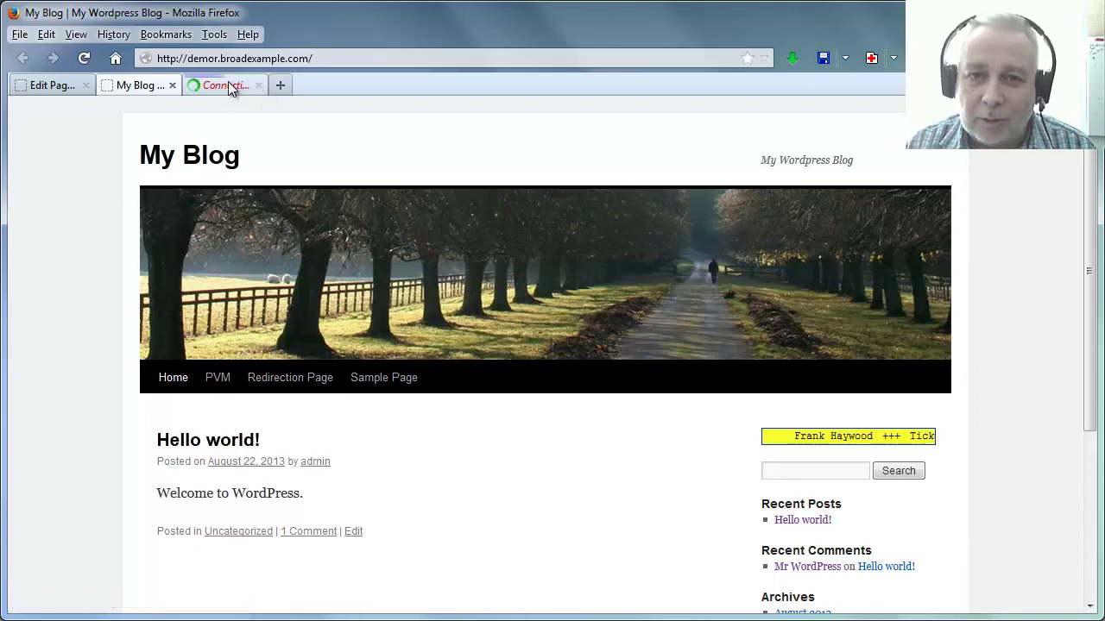
pyautogui.click(228, 85)
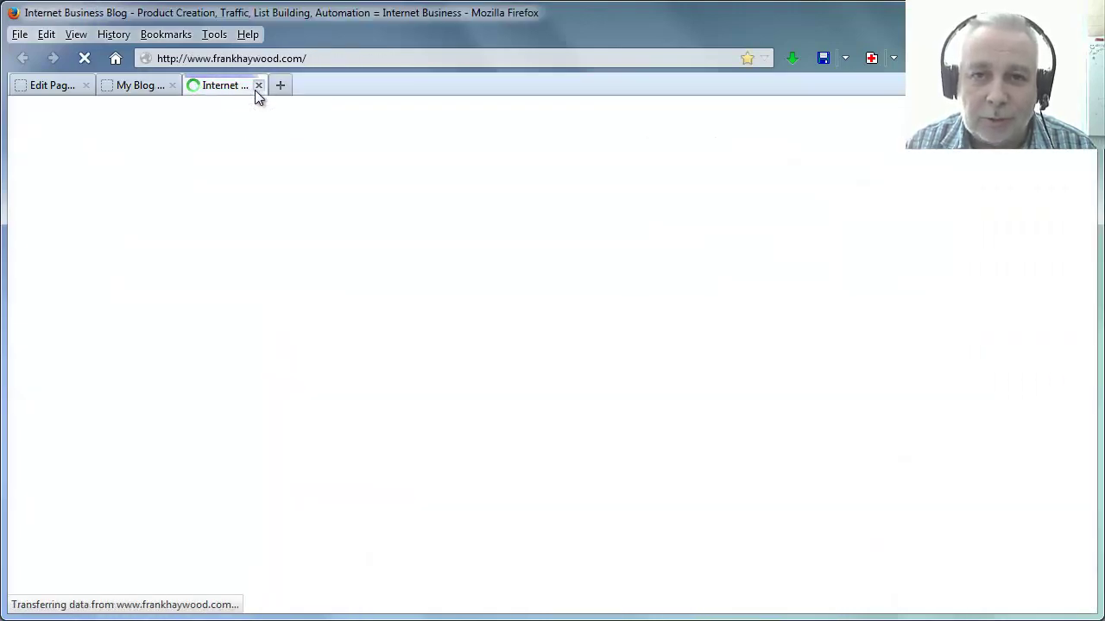